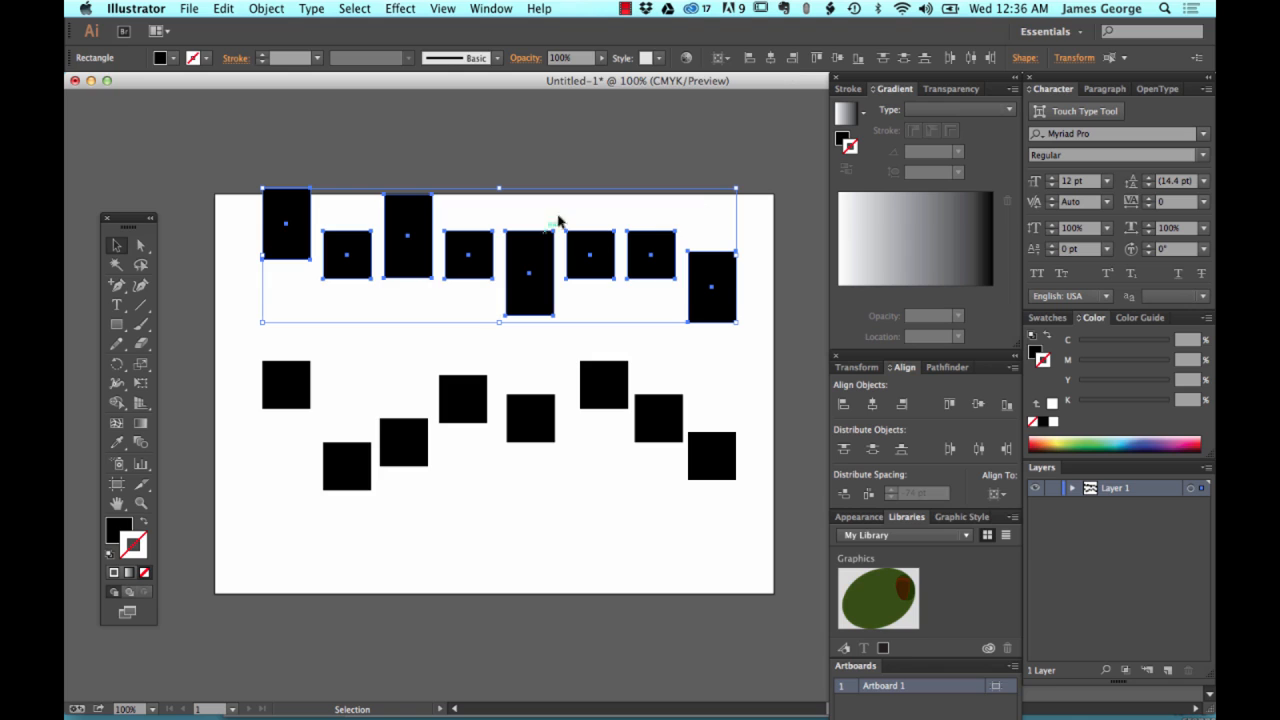
# Step: Align the selected upper row of rectangles to the artboard's top edge, then to its bottom edge
pyautogui.click(816, 58)
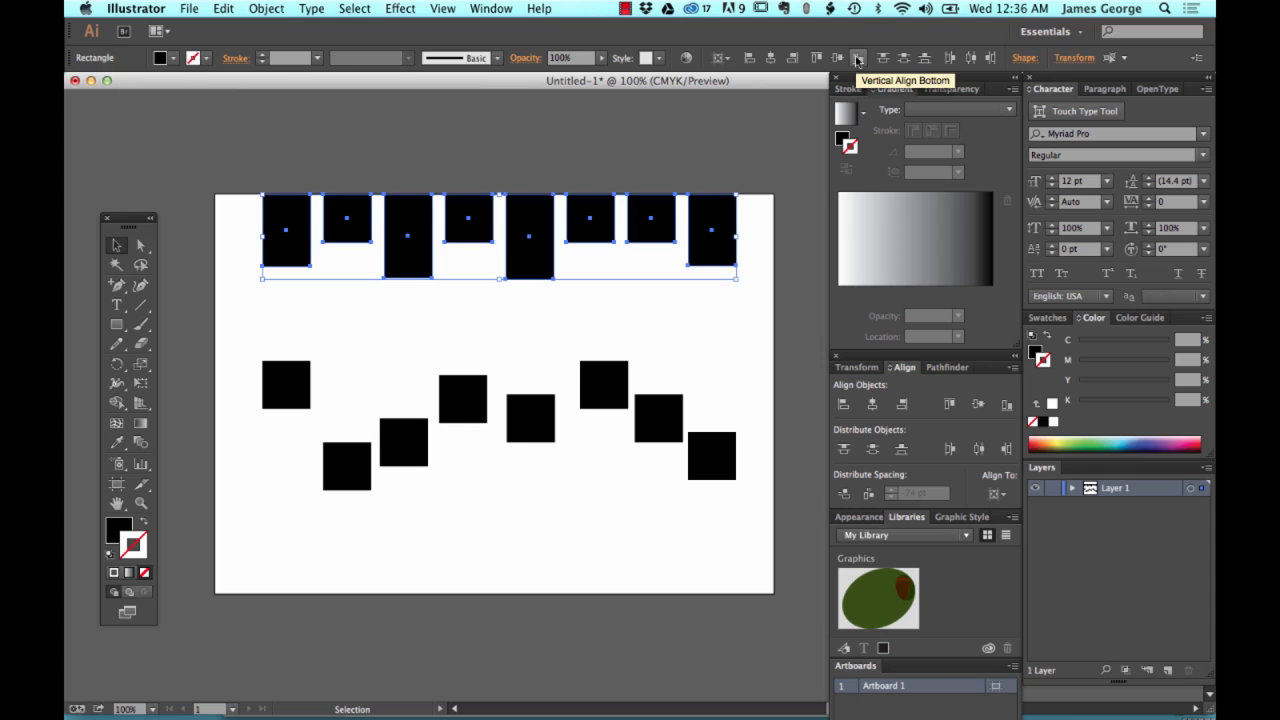
pyautogui.click(858, 60)
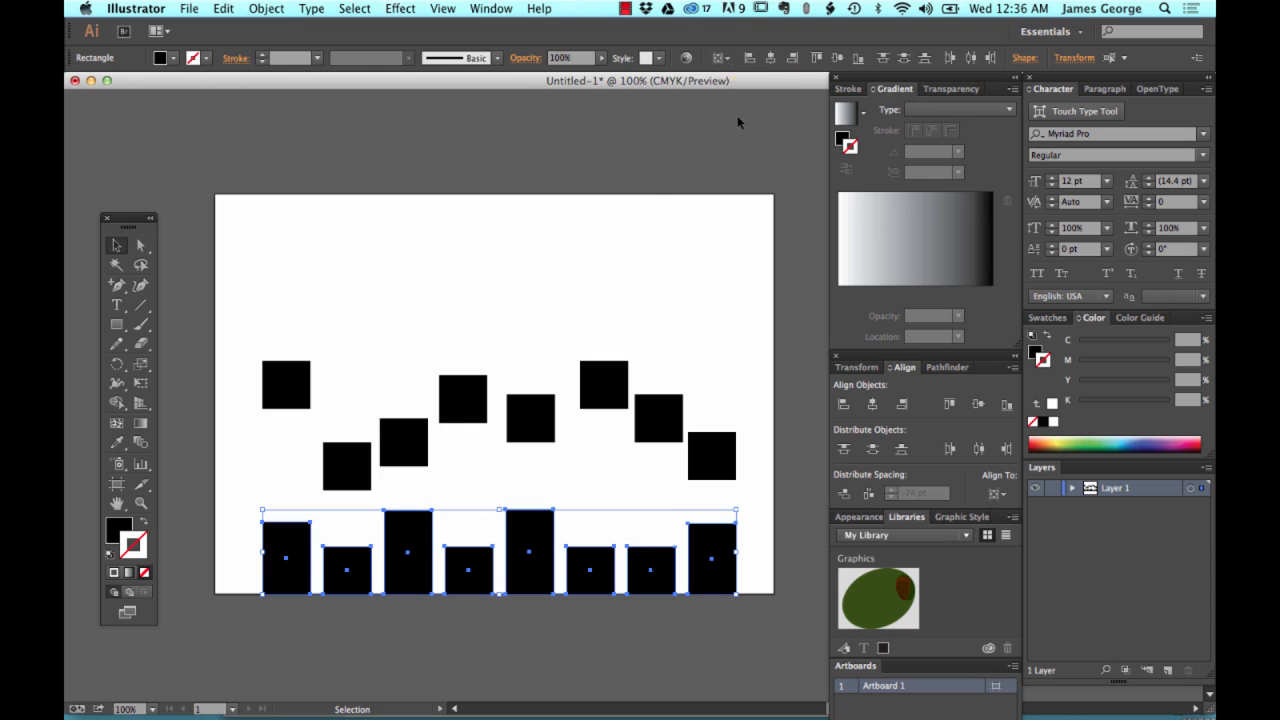
# Step: Set the alignment reference to Align to Selection and undo the artboard alignments and the preceding move of the lower row's last square
pyautogui.click(722, 64)
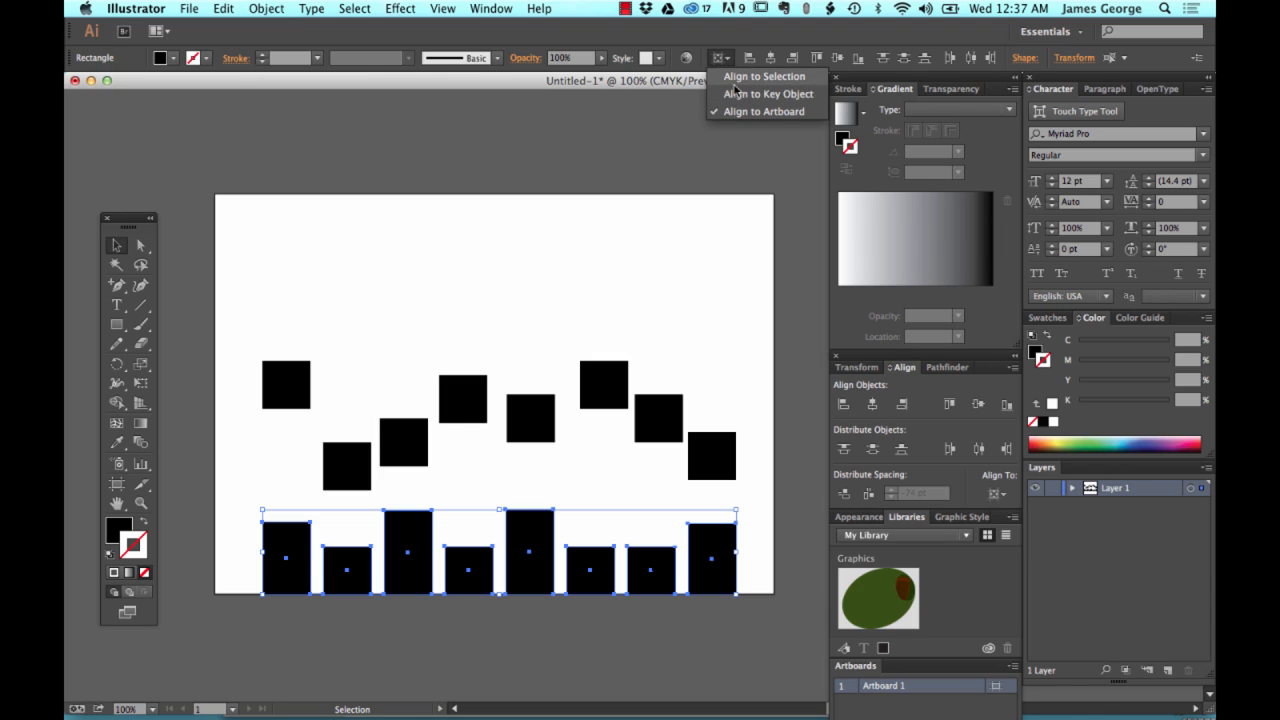
pyautogui.click(733, 79)
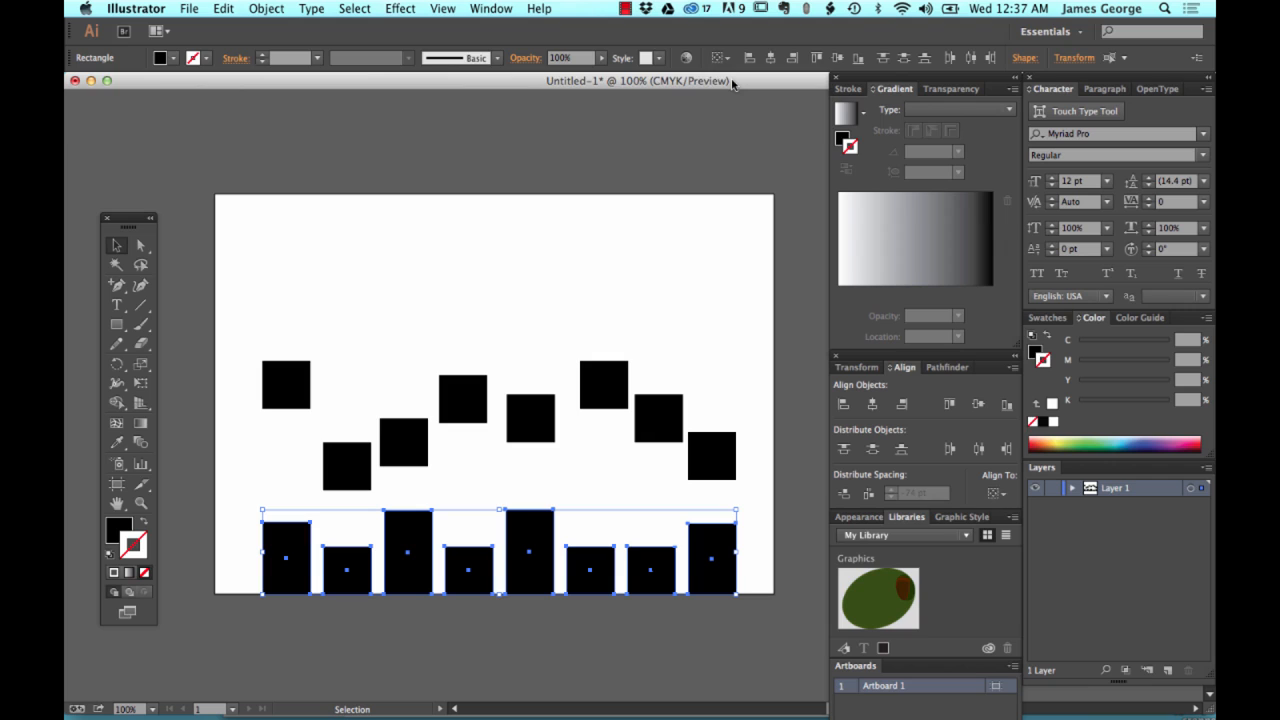
pyautogui.press('super+z')
pyautogui.press('super+z')
pyautogui.press('super+z')
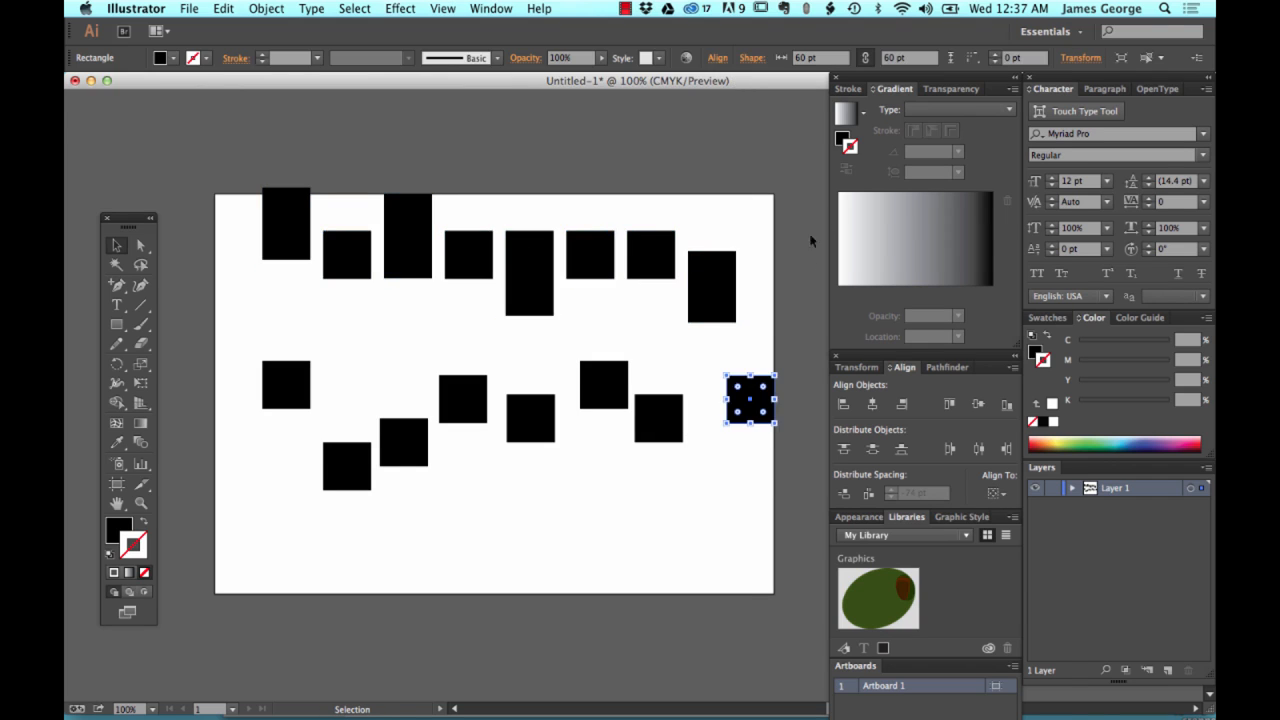
# Step: Move the last square of the lower row down and inward, to about the height of the row's third square
pyautogui.click(781, 312)
pyautogui.moveTo(762, 392); pyautogui.dragTo(734, 435)
pyautogui.click(700, 172)
# Step: Align the upper row's rectangles to one another by their top edges, then by their bottom edges
pyautogui.moveTo(750, 187); pyautogui.dragTo(278, 311)
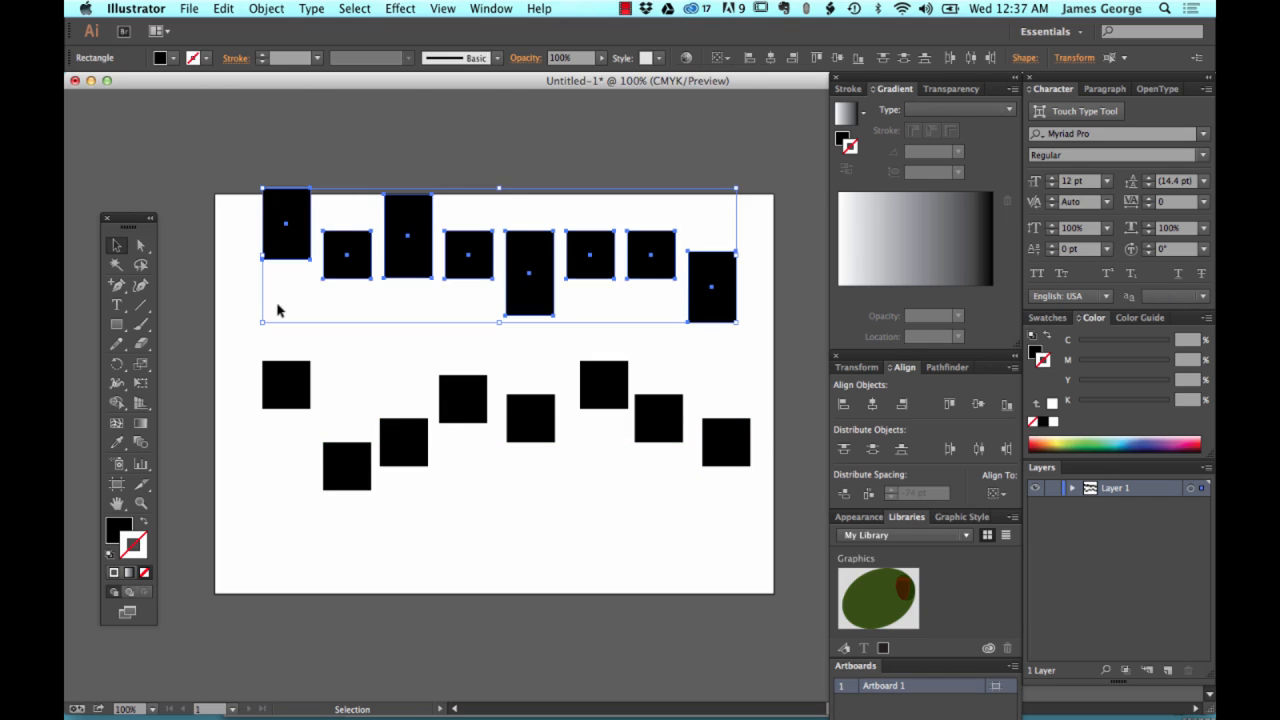
pyautogui.click(720, 59)
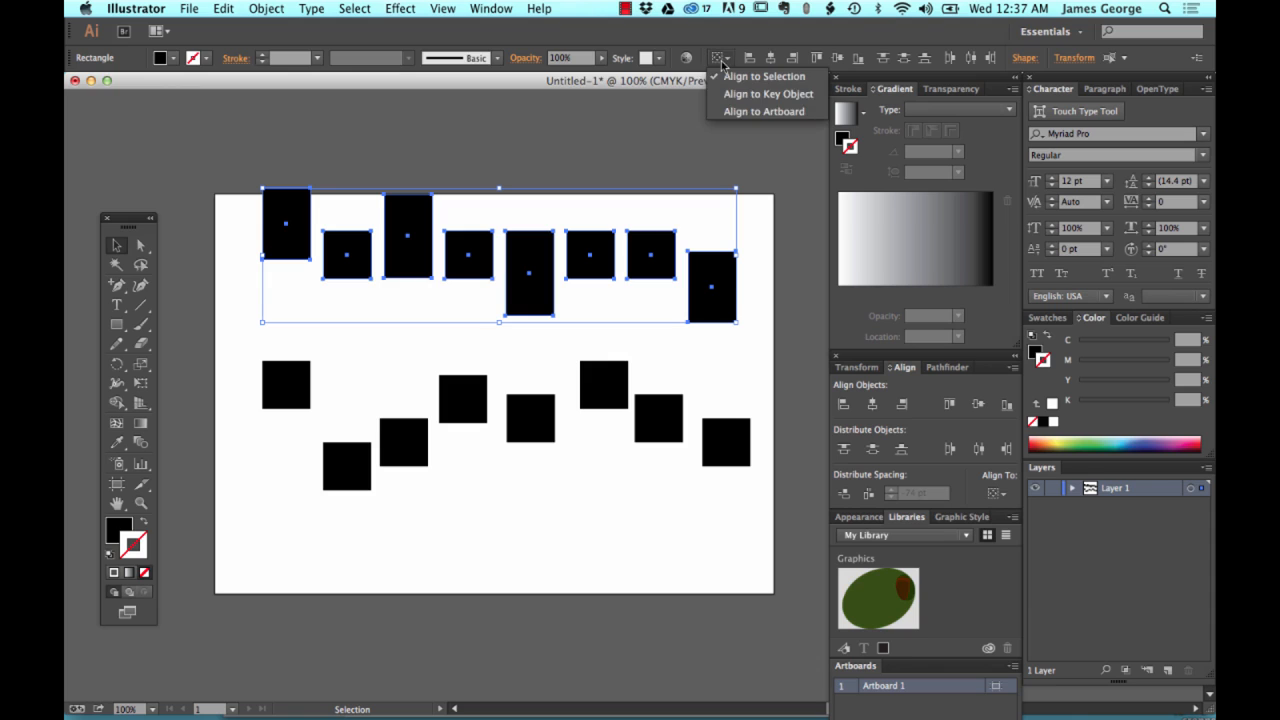
pyautogui.click(720, 60)
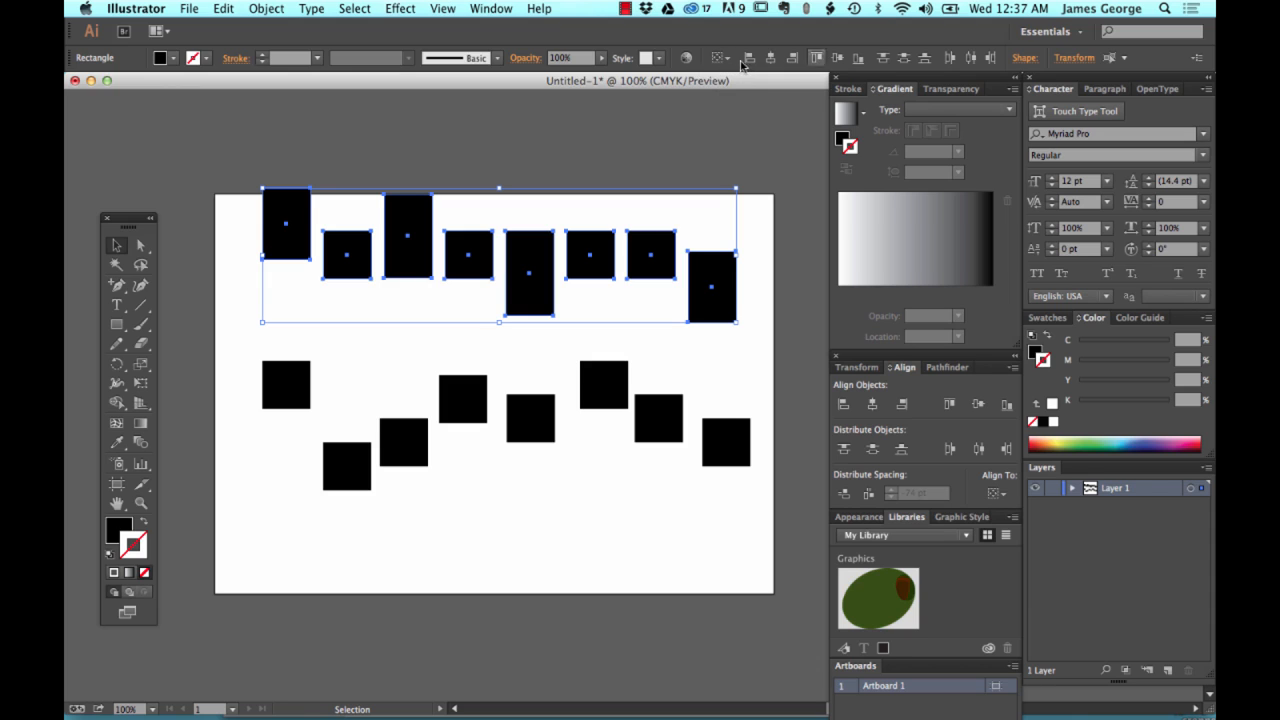
pyautogui.click(818, 60)
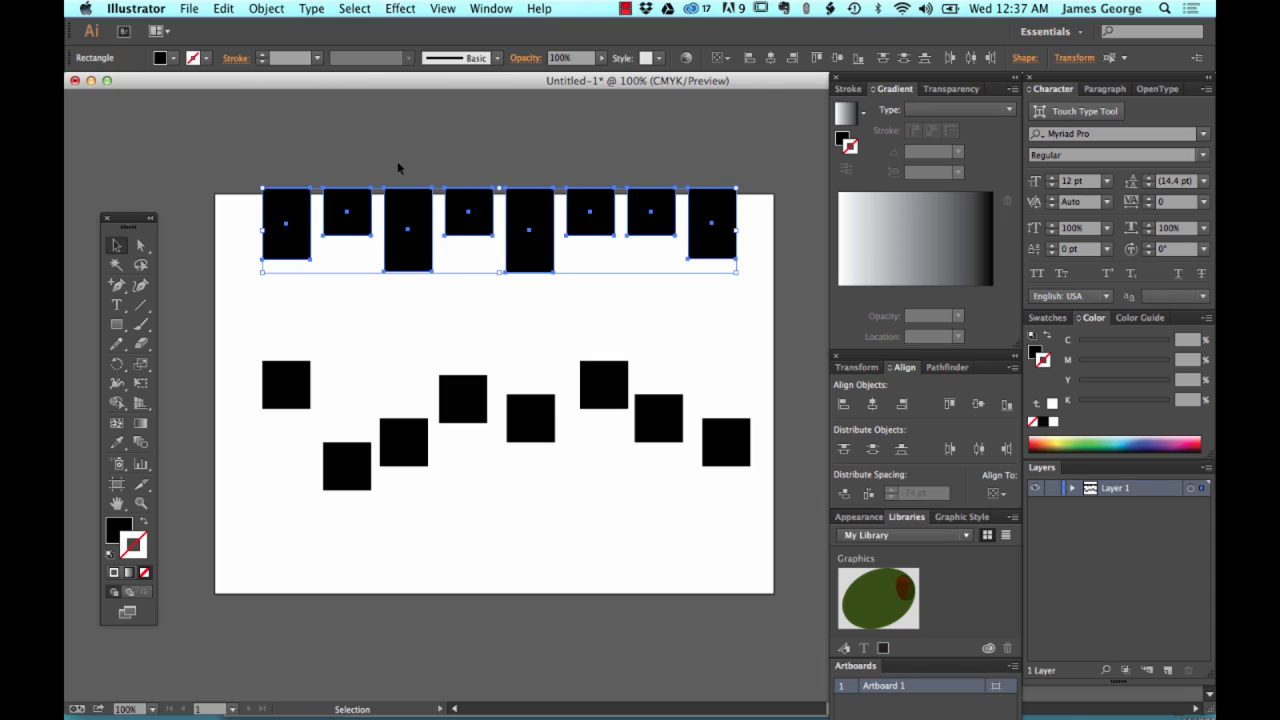
pyautogui.click(858, 58)
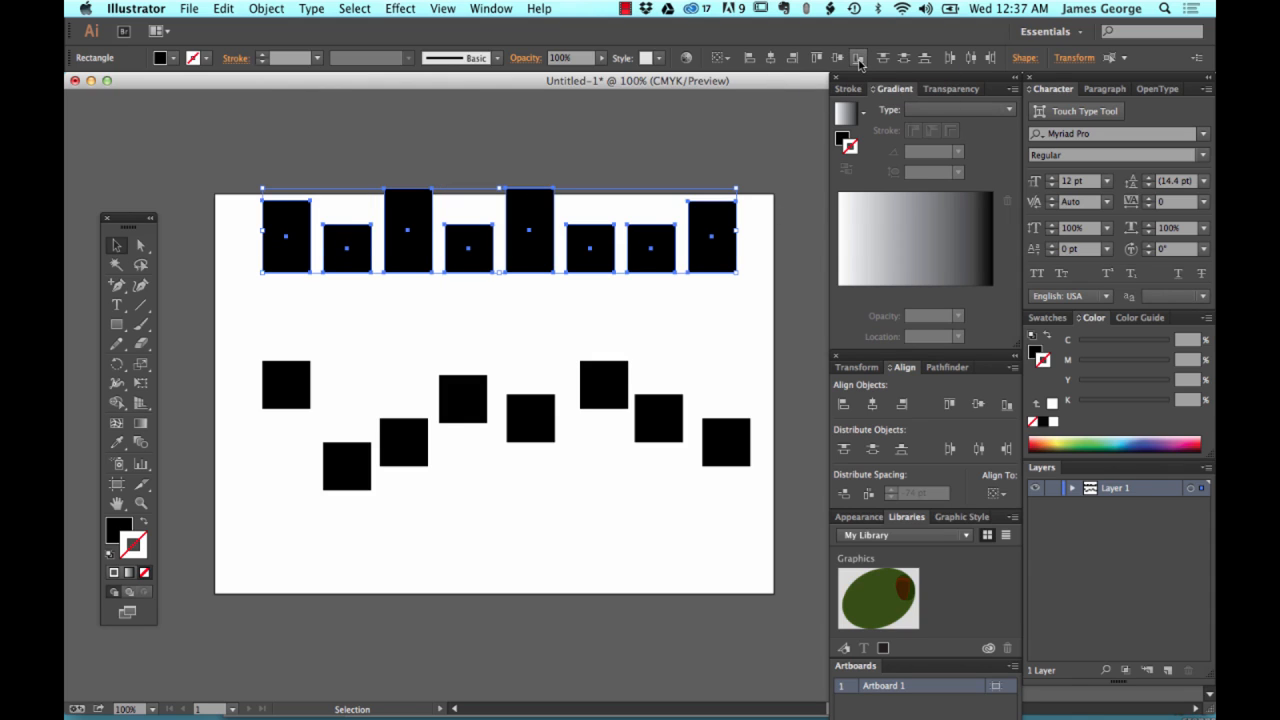
# Step: Align the upper row's rectangles by their vertical centres and deselect them
pyautogui.click(837, 58)
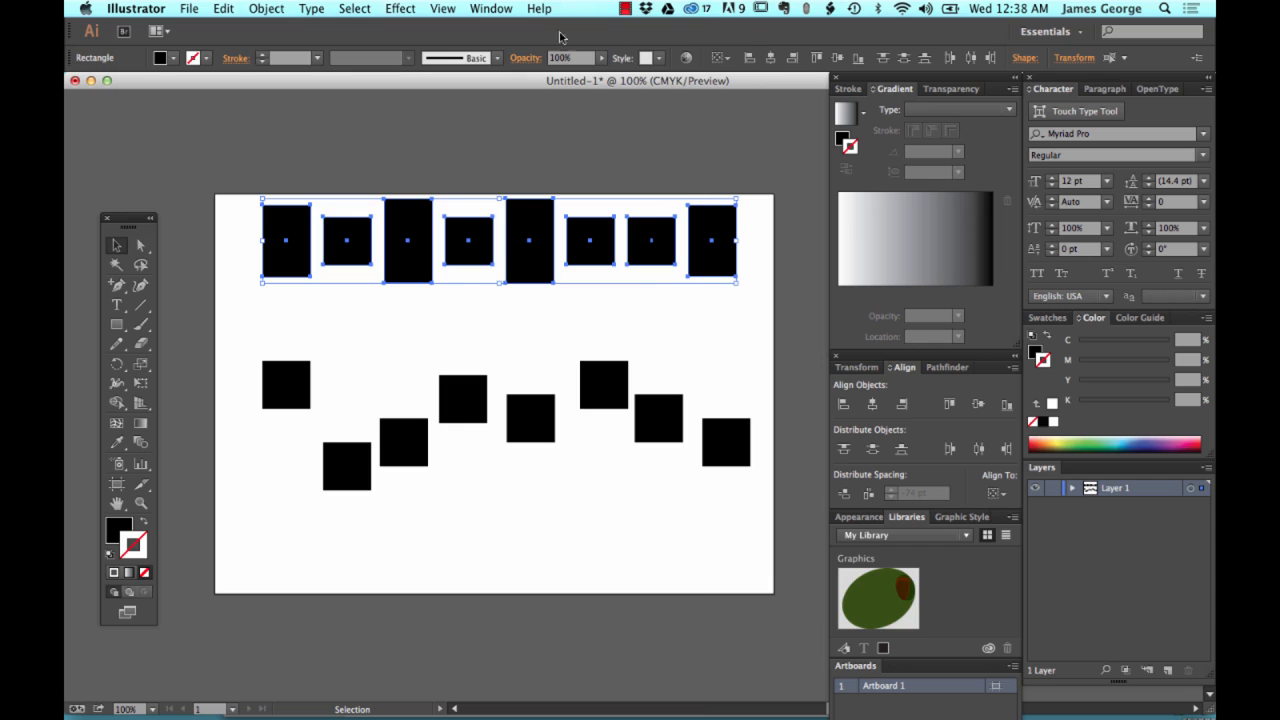
pyautogui.click(492, 8)
pyautogui.click(510, 193)
pyautogui.click(743, 344)
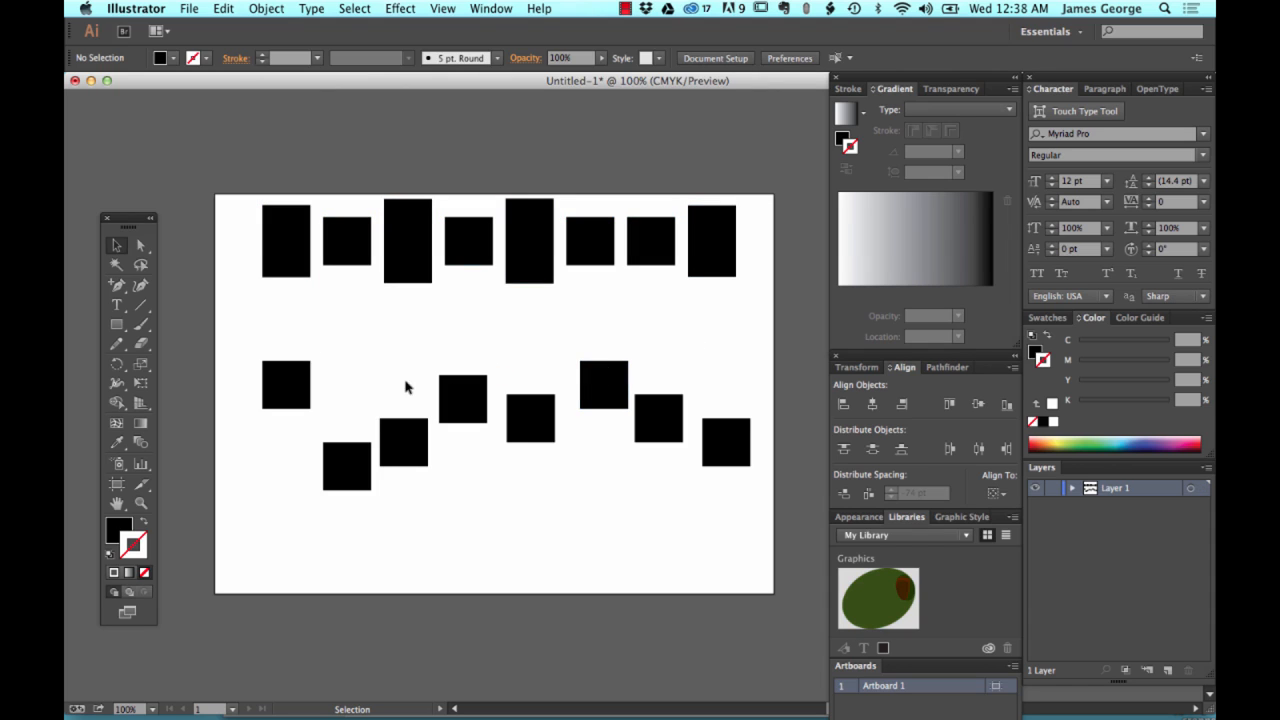
# Step: Distribute the lower row's squares horizontally by their left edges, and undo the distribution
pyautogui.moveTo(259, 338); pyautogui.dragTo(756, 532)
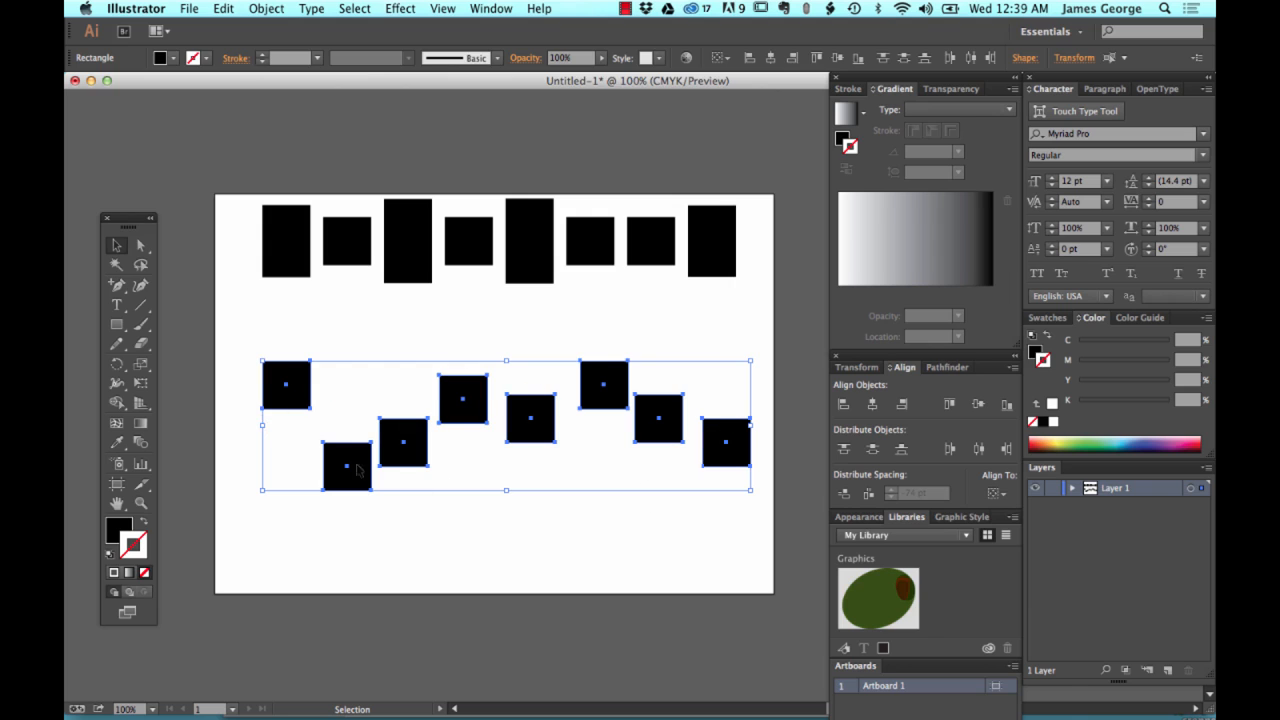
pyautogui.click(950, 449)
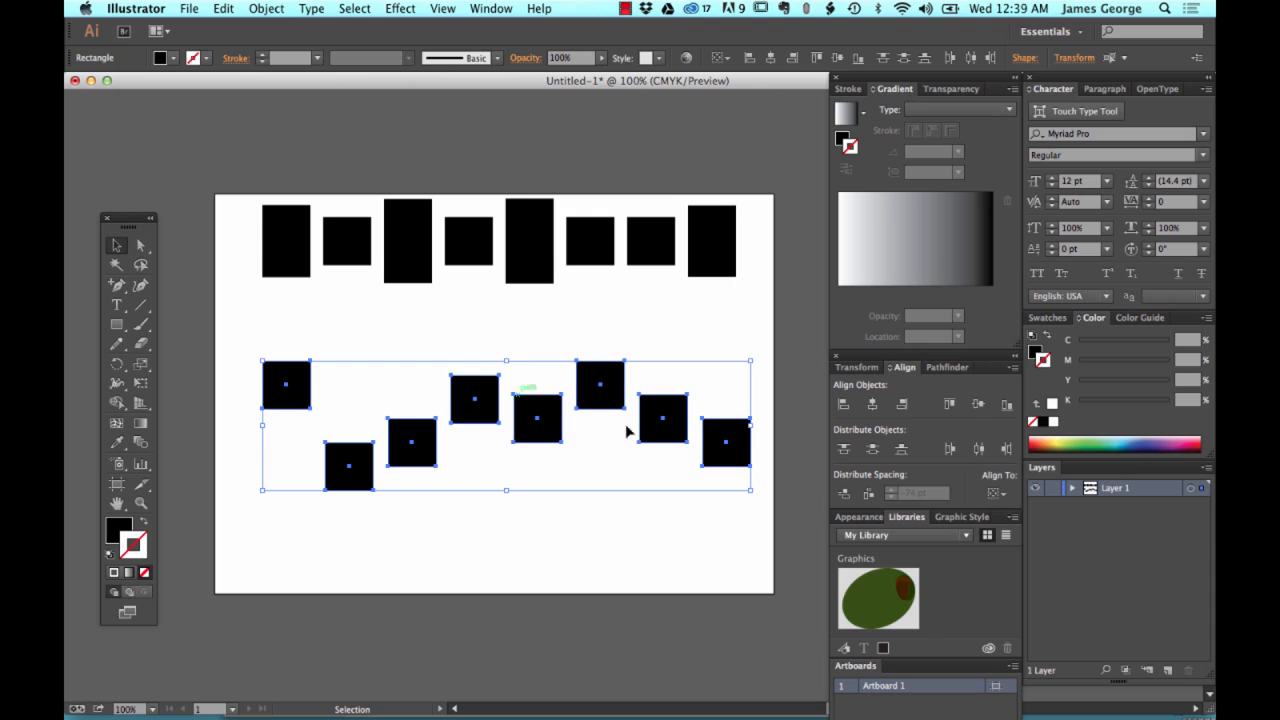
pyautogui.press('a')
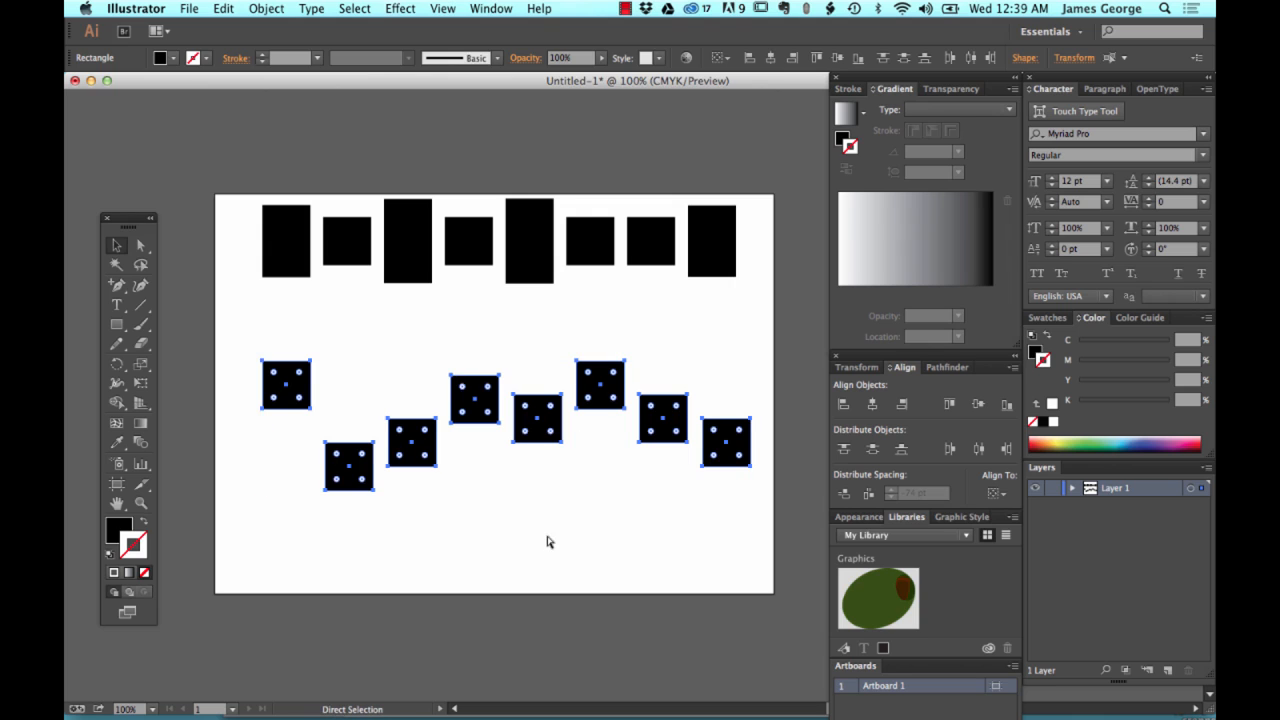
pyautogui.press('super+z')
pyautogui.click(526, 503)
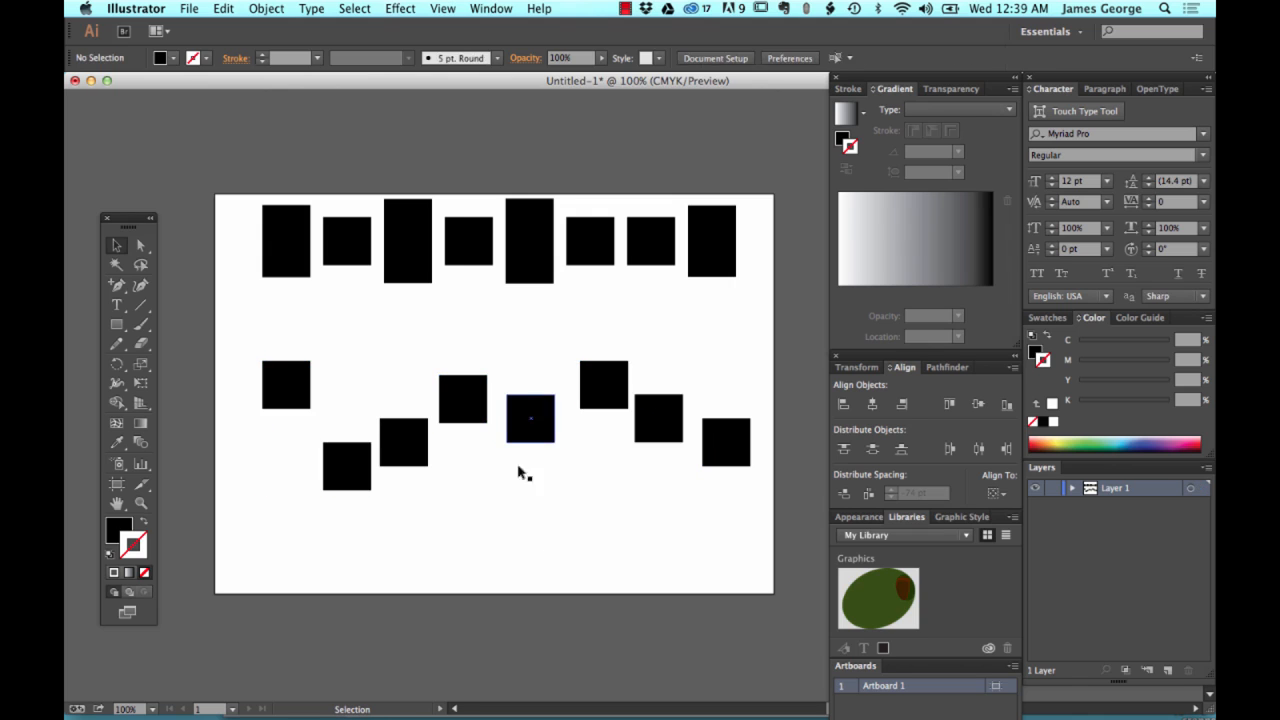
# Step: Widen the lower row's fifth square to about 69 pt and extend the second square toward the first
pyautogui.click(534, 418)
pyautogui.moveTo(557, 416); pyautogui.dragTo(563, 417)
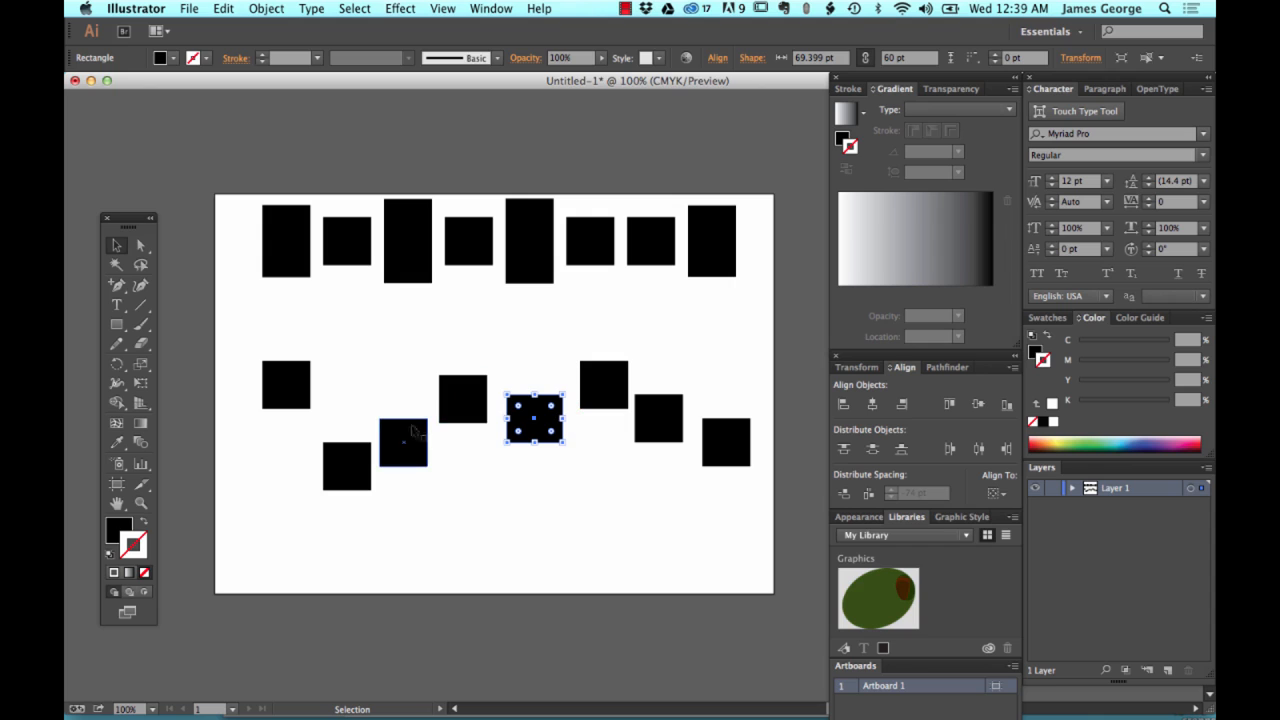
pyautogui.click(346, 462)
pyautogui.moveTo(322, 466); pyautogui.dragTo(310, 463)
# Step: Enlarge the lower row's first and seventh squares slightly, and the last square to about 82 × 84 pt
pyautogui.click(298, 392)
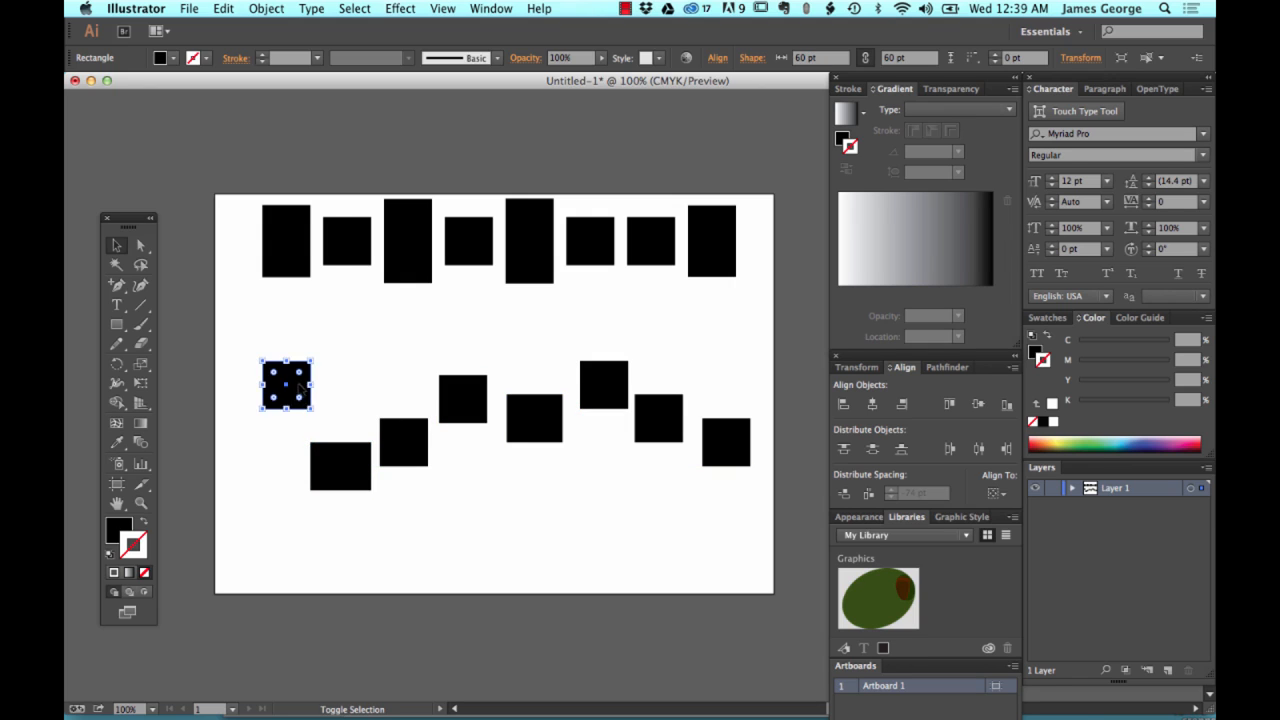
pyautogui.moveTo(311, 383); pyautogui.dragTo(322, 383)
pyautogui.click(710, 458)
pyautogui.moveTo(705, 464); pyautogui.dragTo(694, 474)
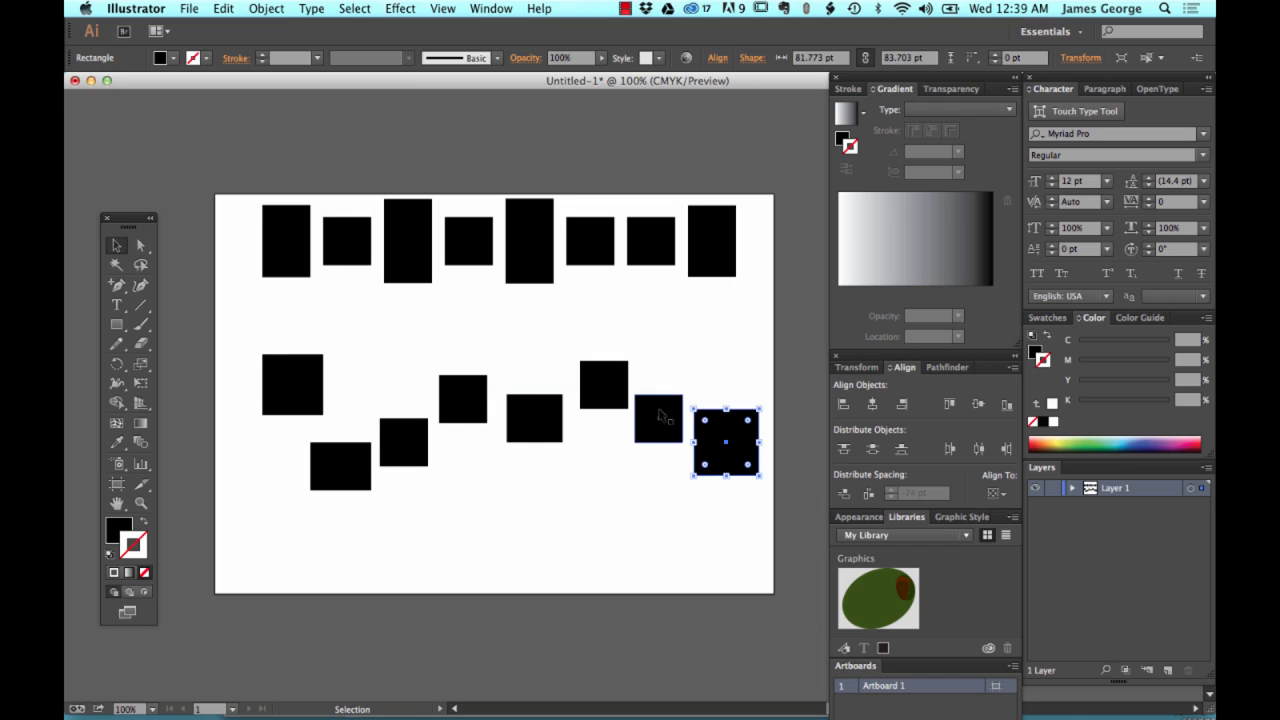
pyautogui.click(662, 416)
pyautogui.moveTo(660, 394); pyautogui.dragTo(688, 411)
pyautogui.click(791, 339)
# Step: Align the lower row's shapes by their vertical centres and distribute them horizontally, first by left edges and then by centres
pyautogui.moveTo(769, 326); pyautogui.dragTo(262, 546)
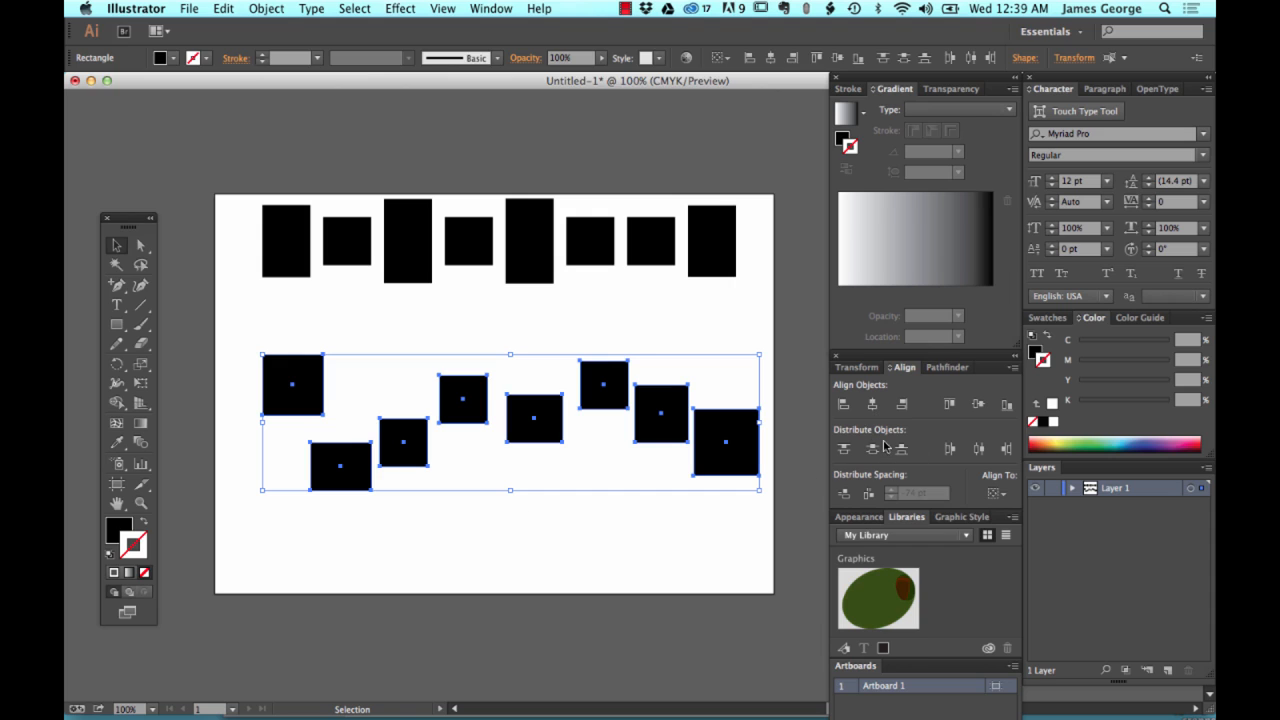
pyautogui.click(978, 405)
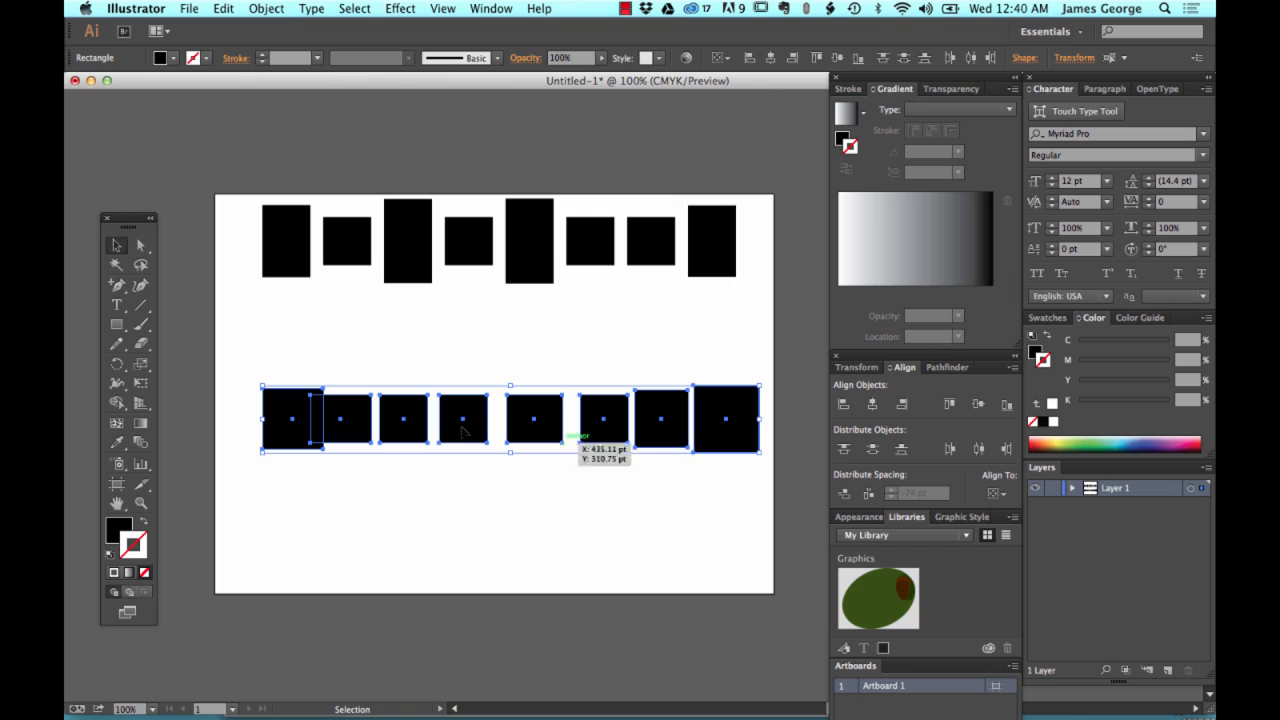
pyautogui.click(950, 450)
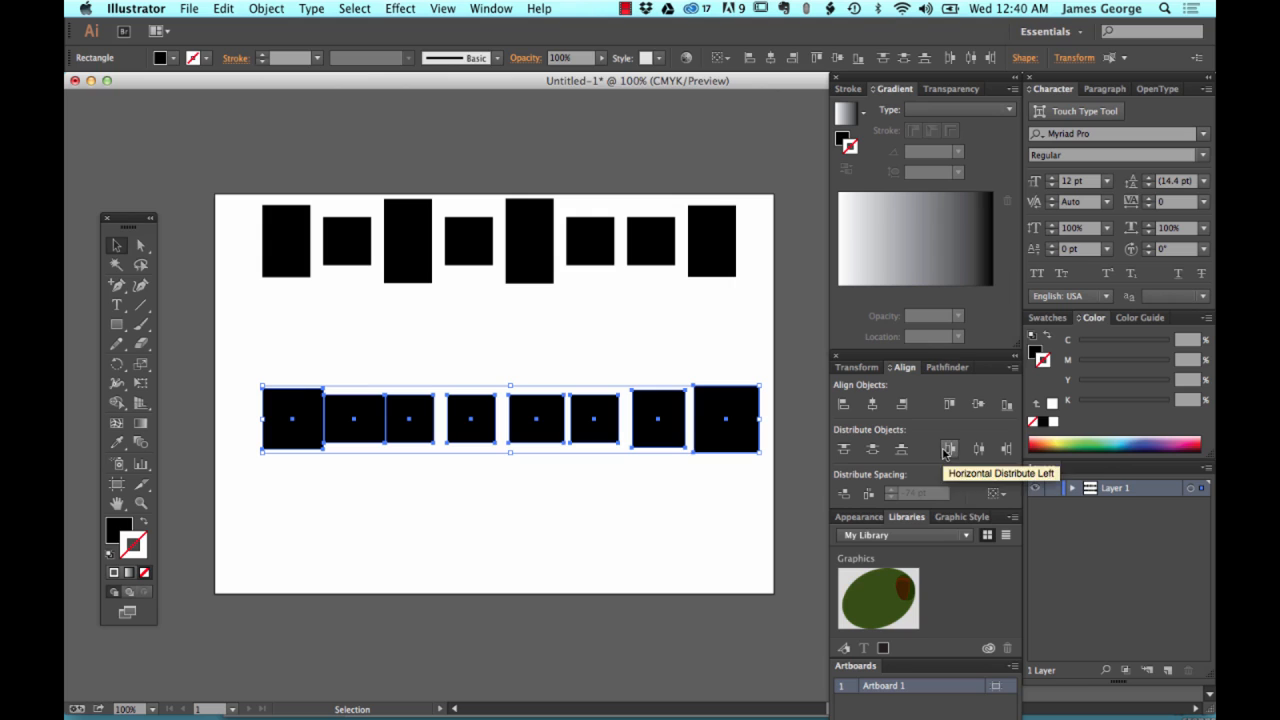
pyautogui.click(984, 454)
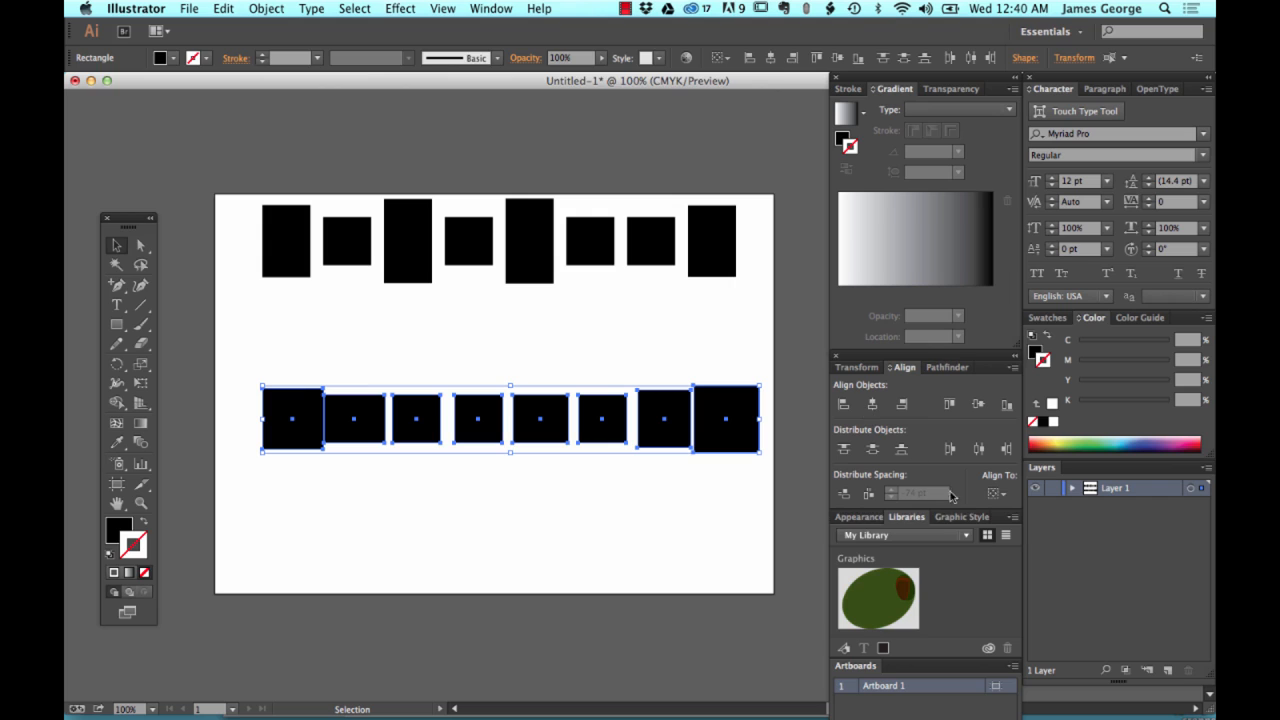
# Step: Set the alignment reference to Align to Artboard and distribute the lower row horizontally by left edges across the artboard
pyautogui.click(996, 494)
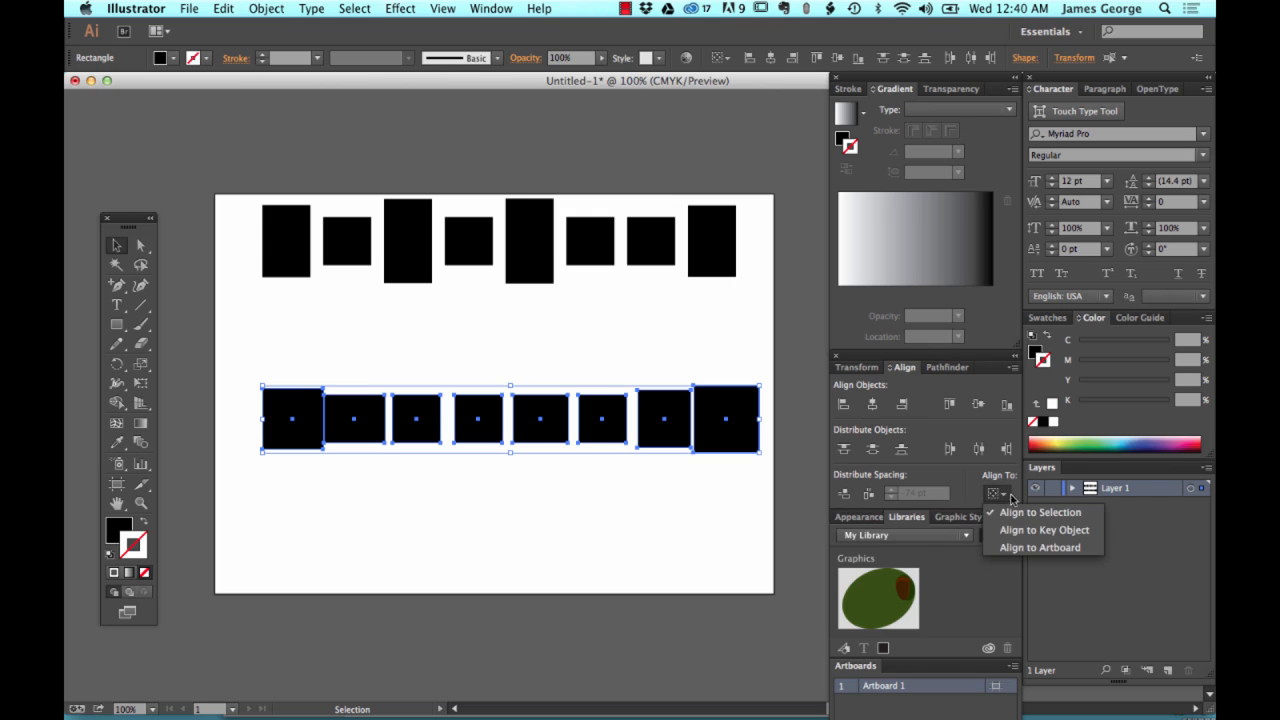
pyautogui.click(1034, 548)
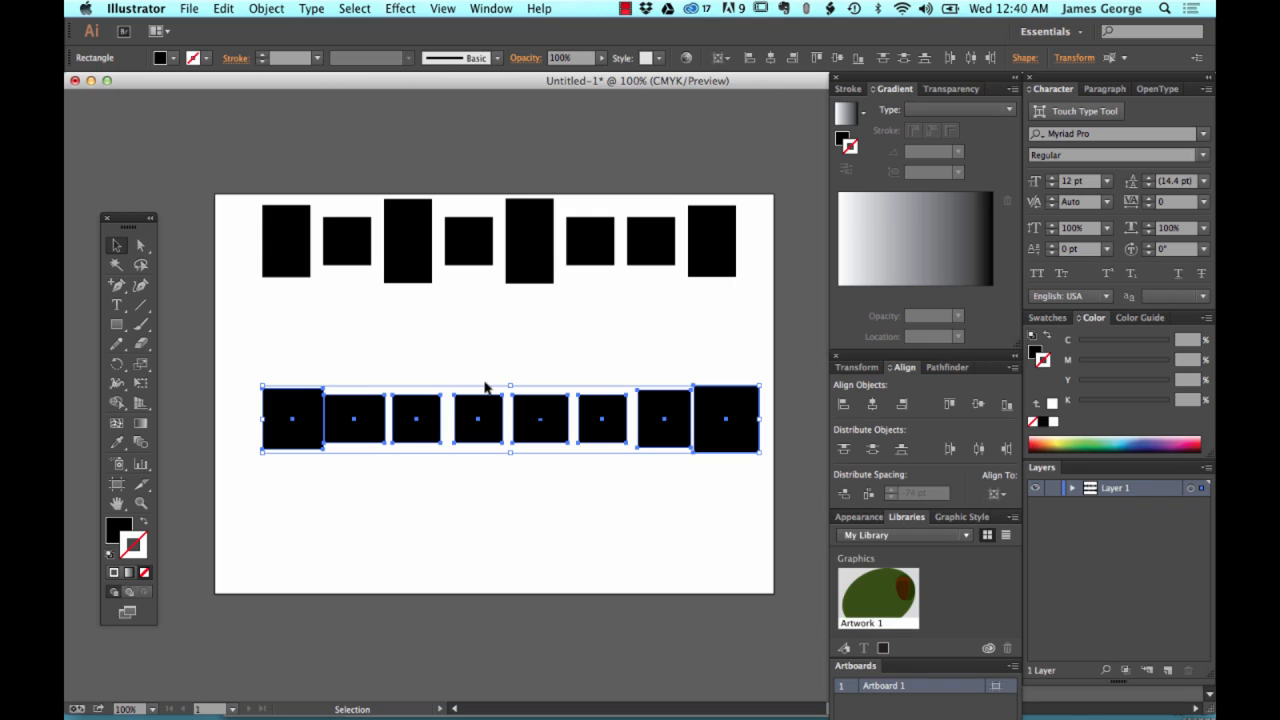
pyautogui.click(948, 451)
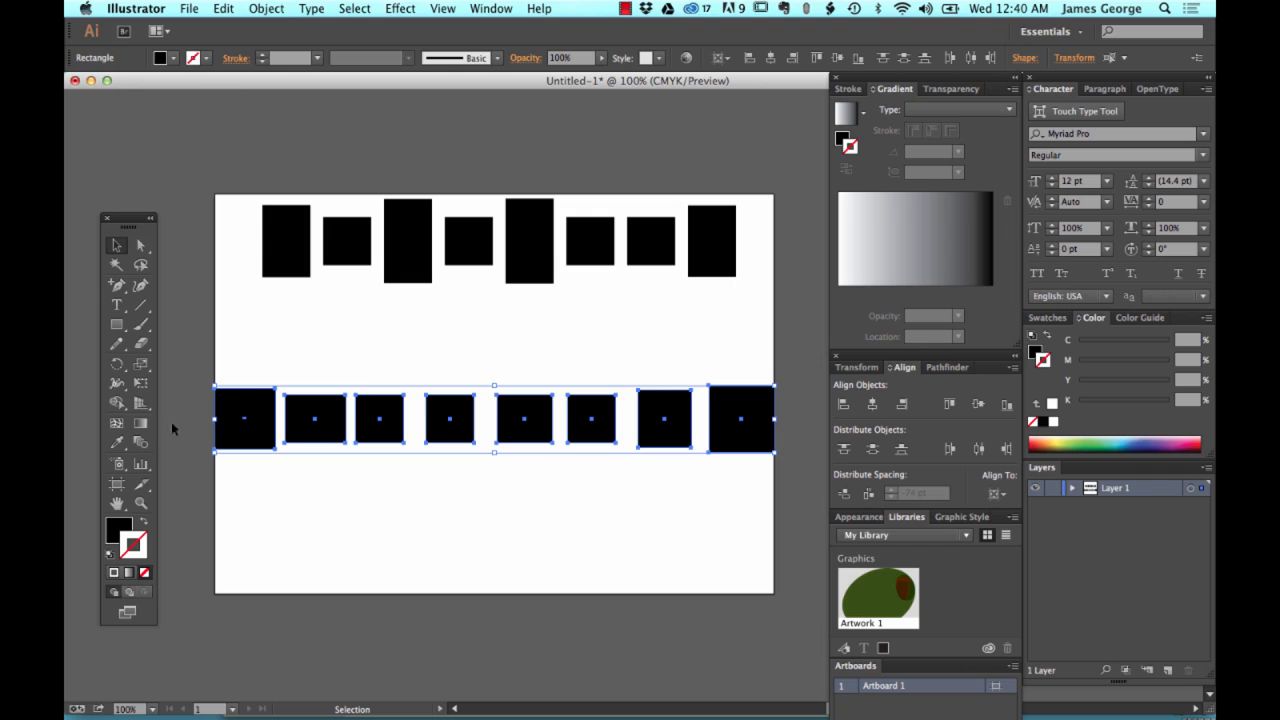
pyautogui.click(731, 349)
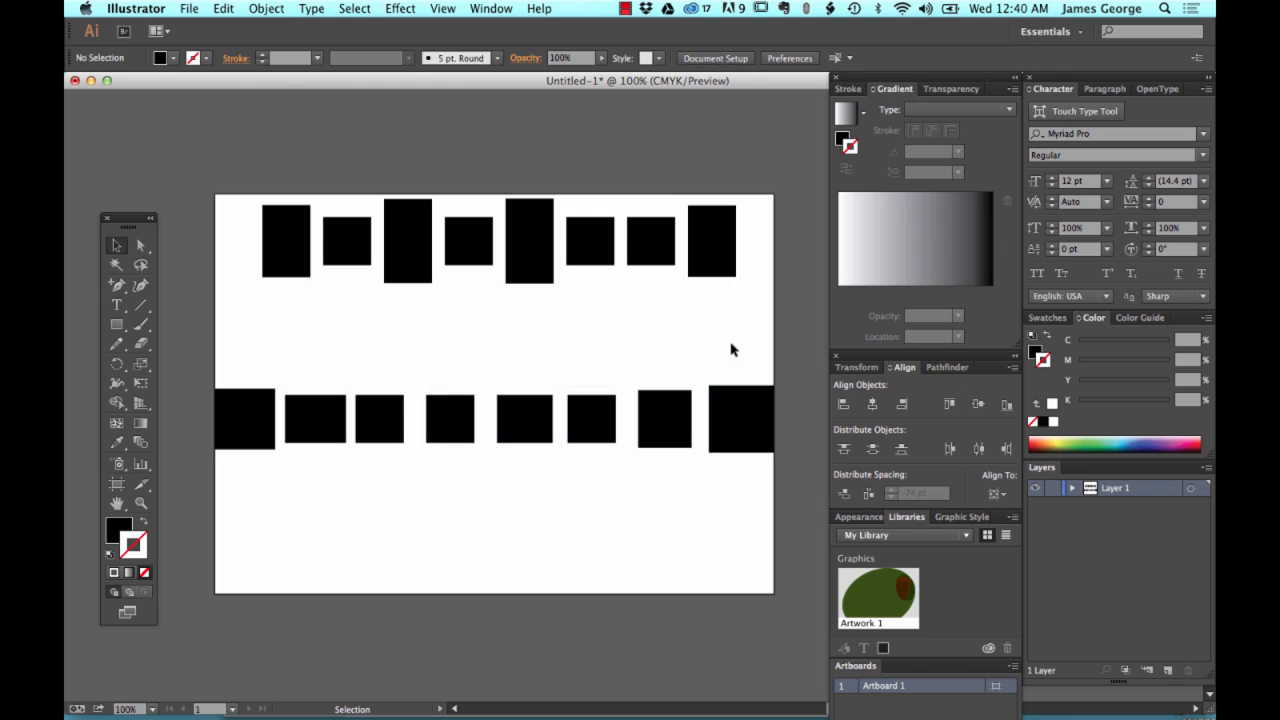